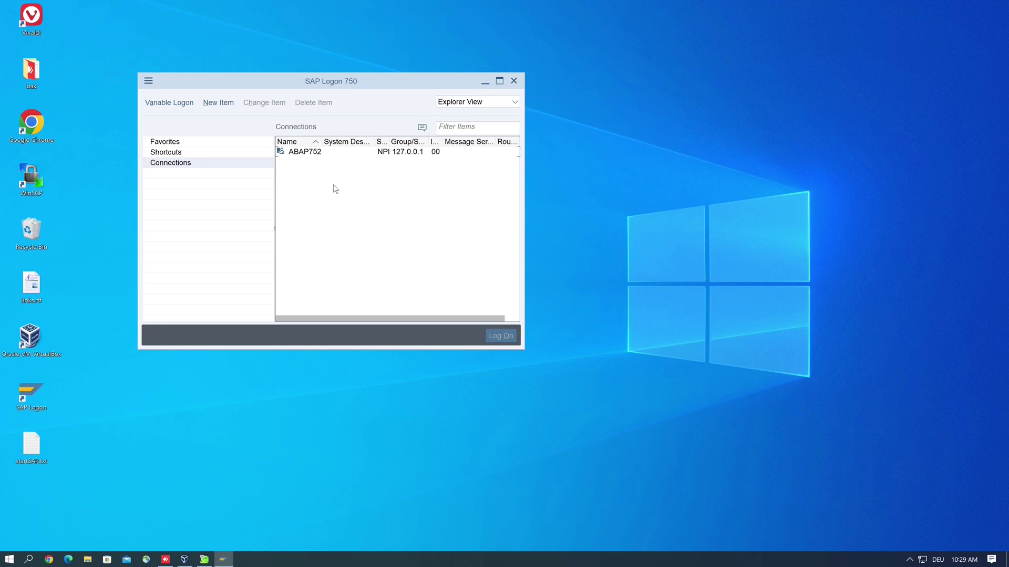
- Open the ABAP752 connection's logon screen, client 001, from SAP Logon's Connections list
{"action": "double_click", "coordinate": [305, 152]}
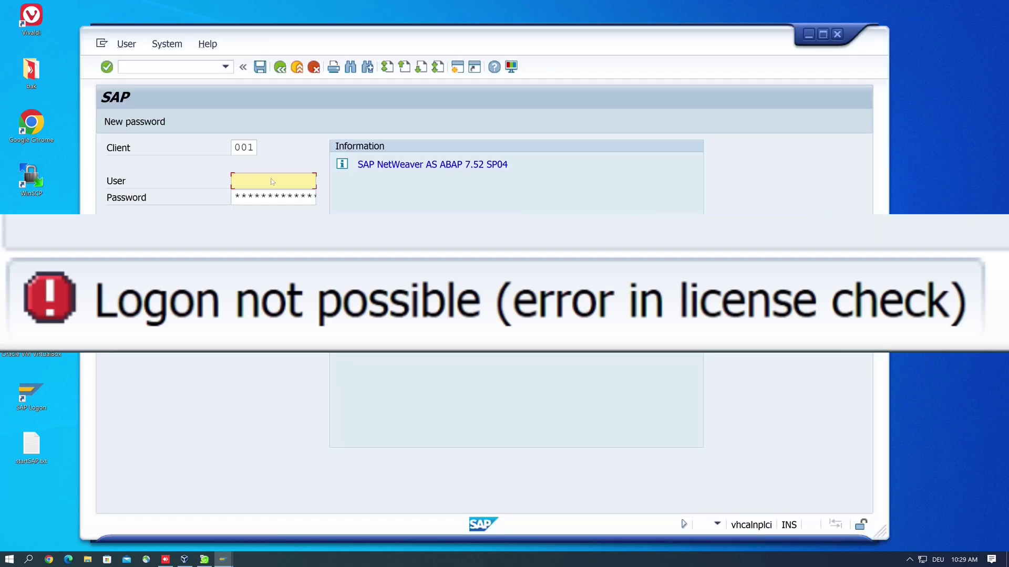
- Try logging on as DEVELOPER, which fails with a license check error
{"action": "type", "text": "De"}
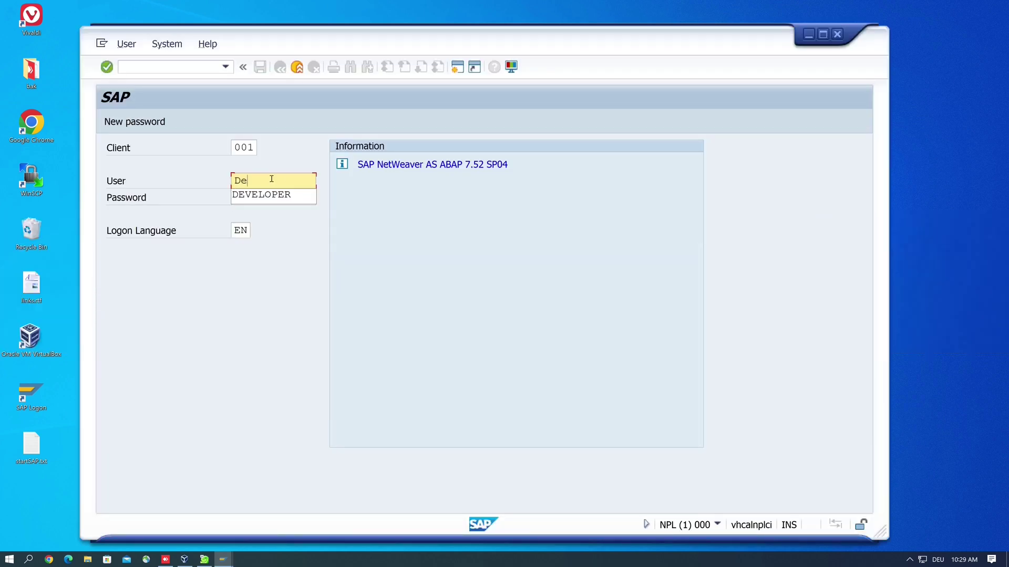
{"action": "key", "text": "Down"}
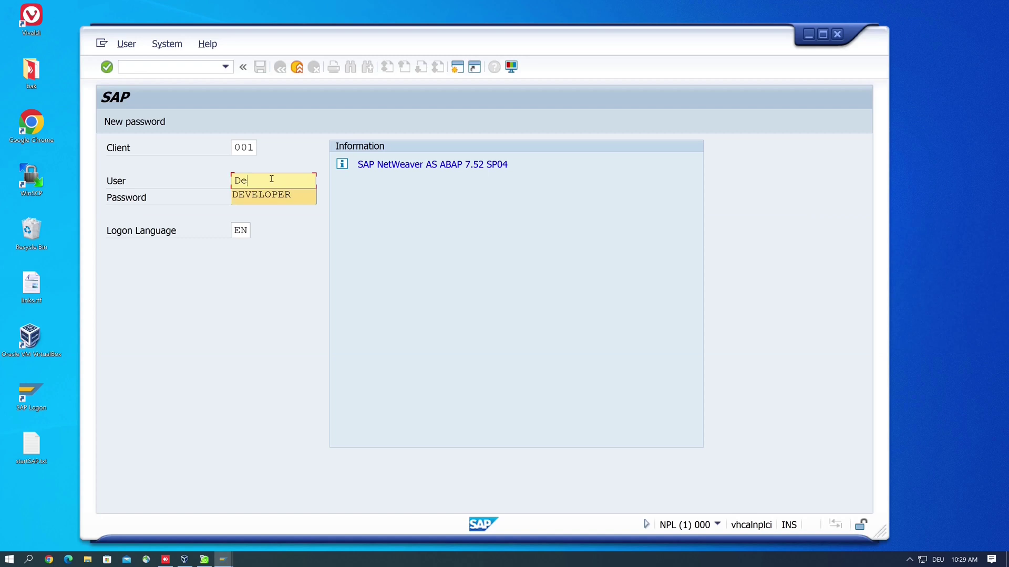
{"action": "key", "text": "Return"}
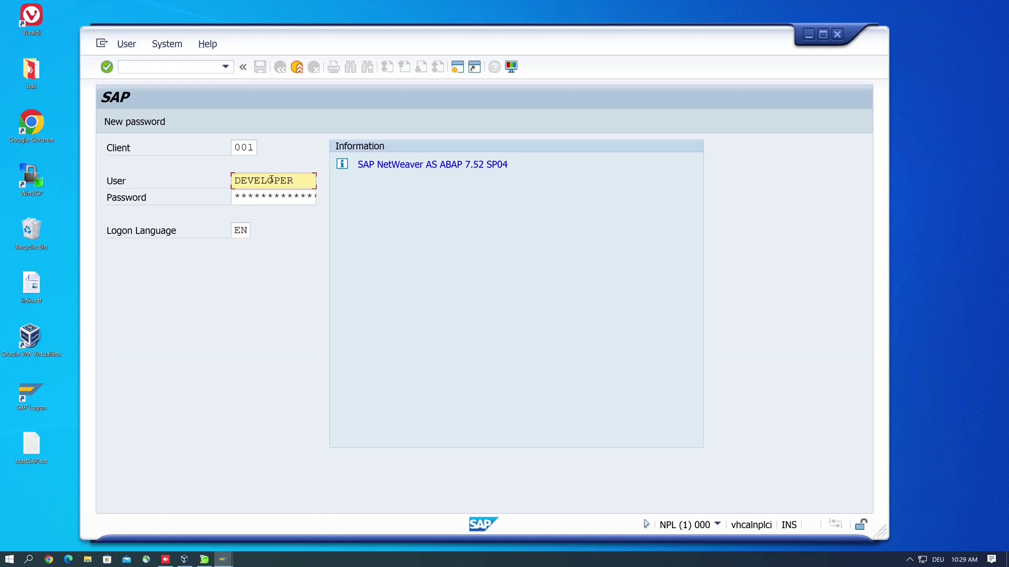
{"action": "key", "text": "Return"}
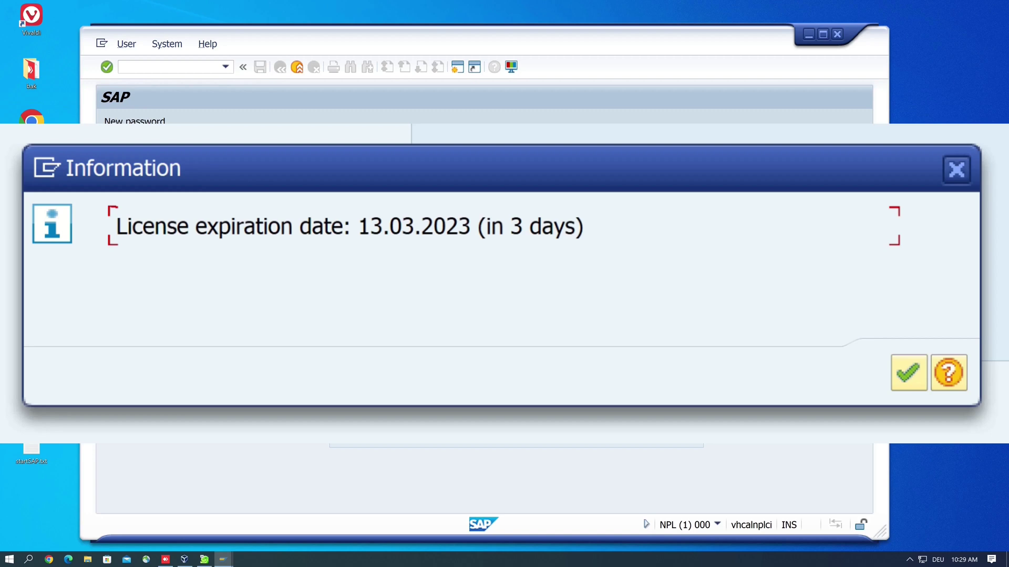
{"action": "key", "text": "Return"}
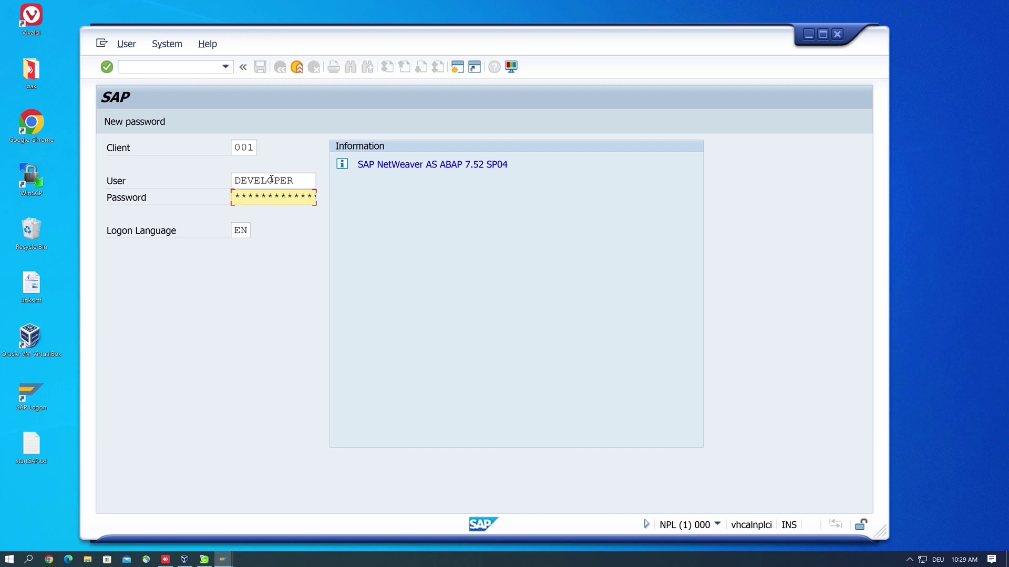
{"action": "key", "text": "Return"}
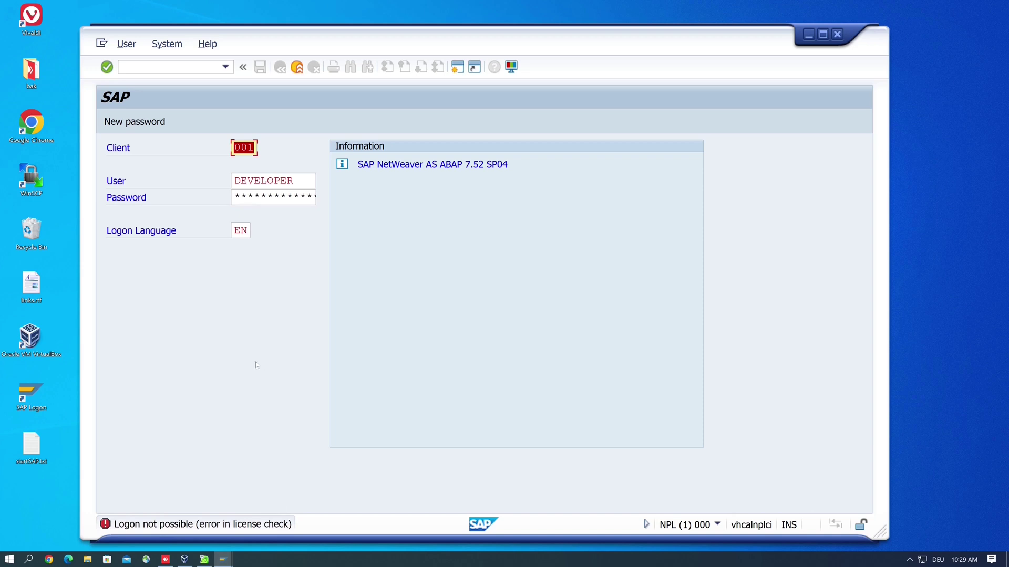
- Replace the DEVELOPER user name with SAP* in the User field
{"action": "left_click", "coordinate": [303, 180]}
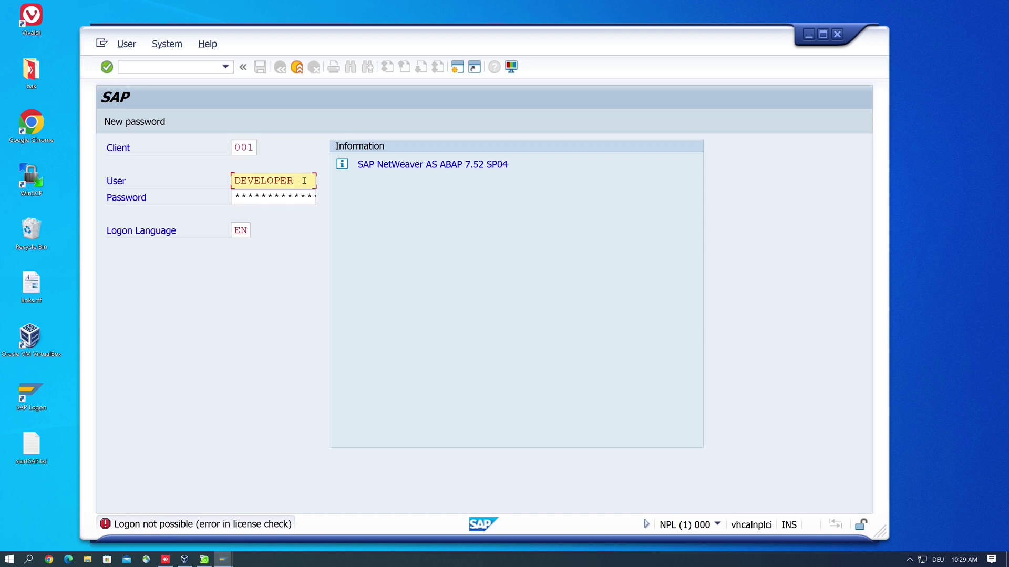
{"action": "left_click_drag", "start_coordinate": [304, 180], "coordinate": [261, 180]}
{"action": "left_click_drag", "start_coordinate": [177, 179], "coordinate": [225, 190]}
{"action": "type", "text": "SAP*"}
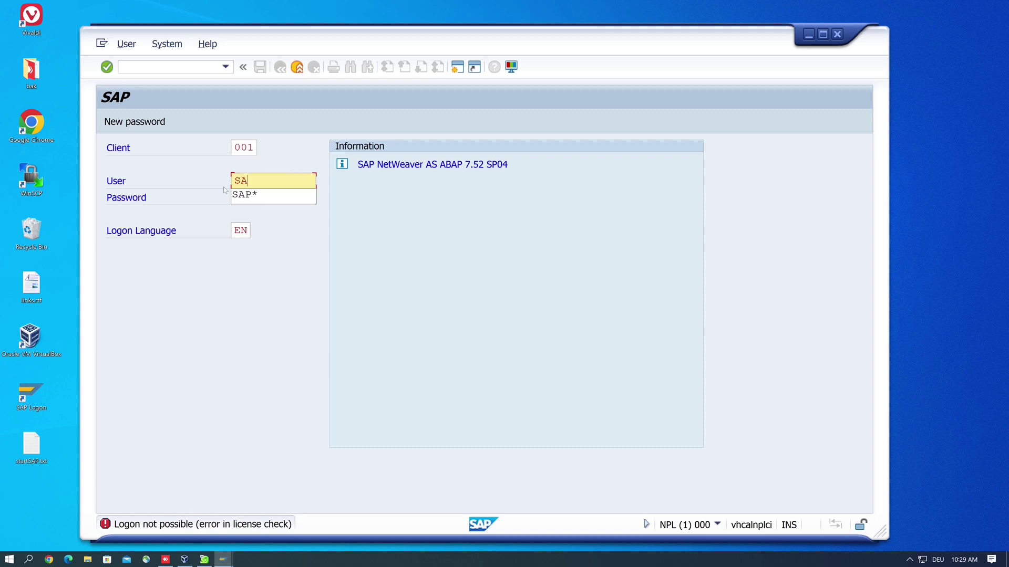
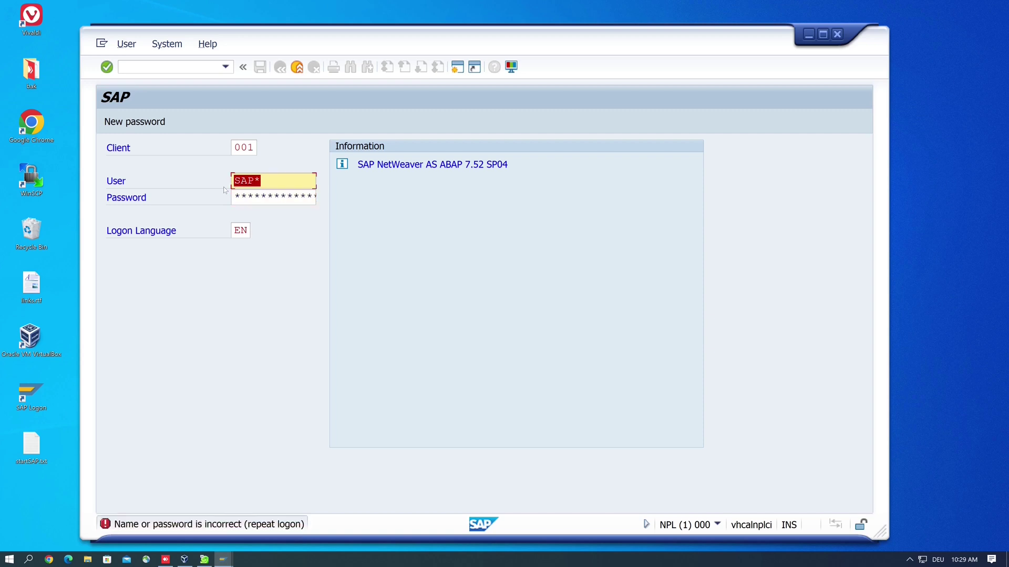
- Keep SAP* as the user name and move to the Password field to re-enter it
{"action": "key", "text": "Tab"}
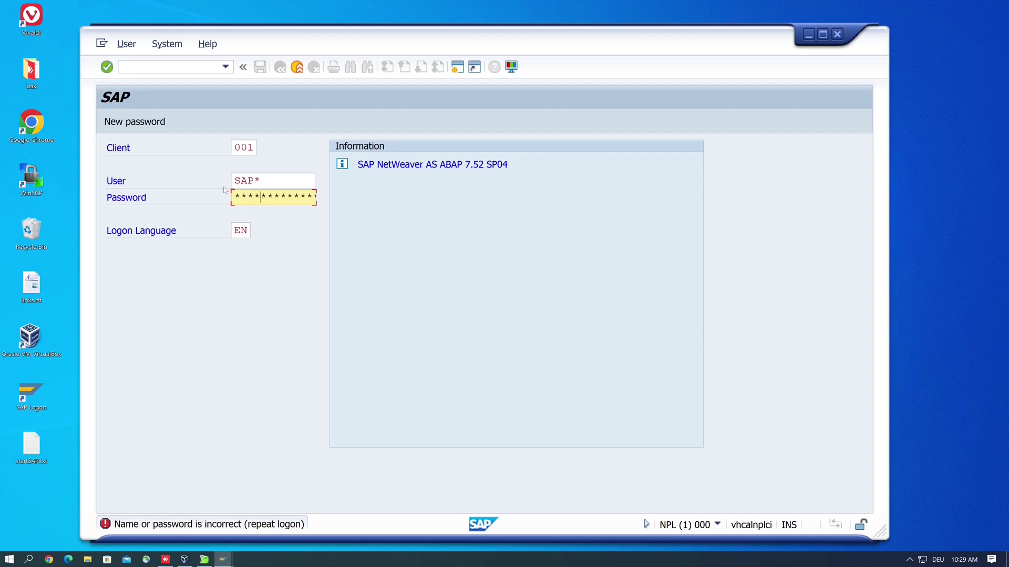
- Submit the SAP* logon for client 001 and acknowledge the failed-attempts notice
{"action": "key", "text": "Return"}
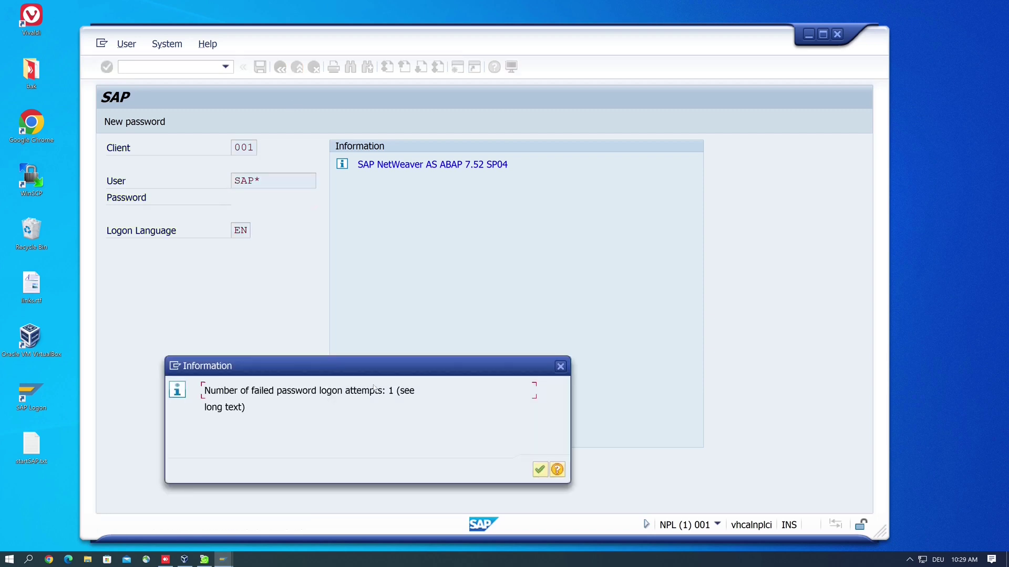
{"action": "left_click", "coordinate": [539, 469]}
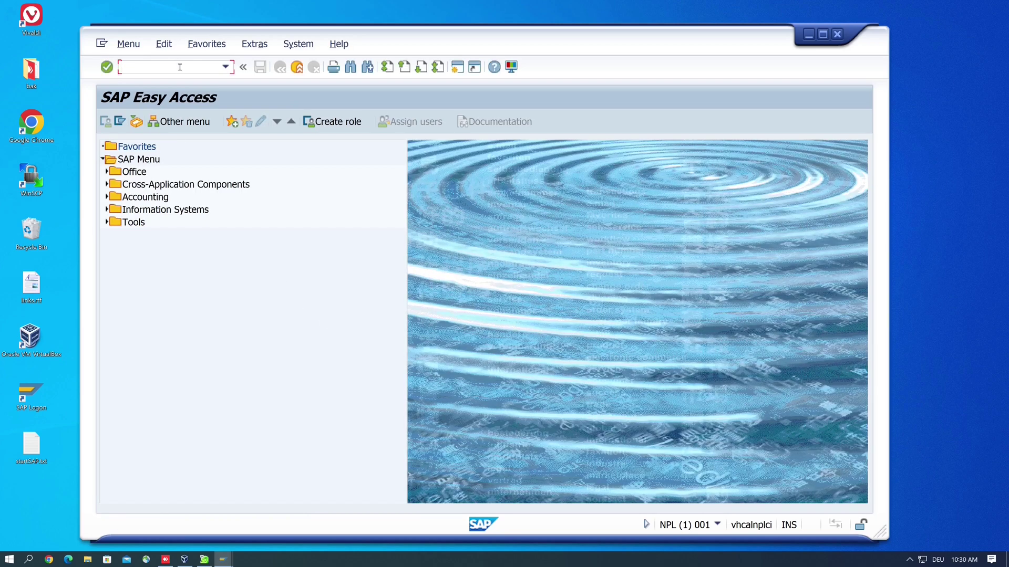
- Run SLICENSE and inspect the active hardware key and the NetWeaver_SYB license, expired since 11.04.2023
{"action": "type", "text": "slicense"}
{"action": "key", "text": "Return"}
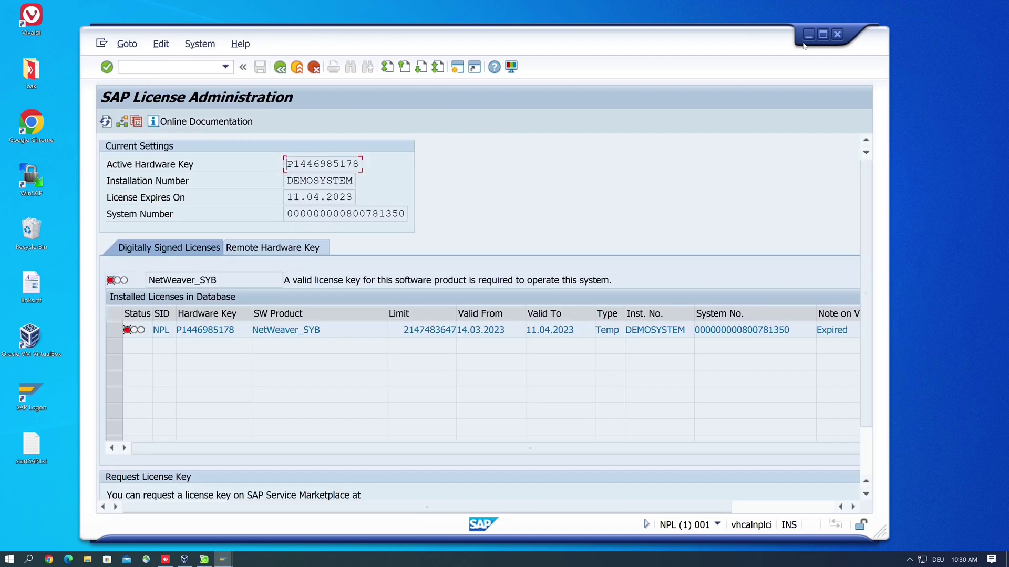
{"action": "left_click", "coordinate": [823, 34]}
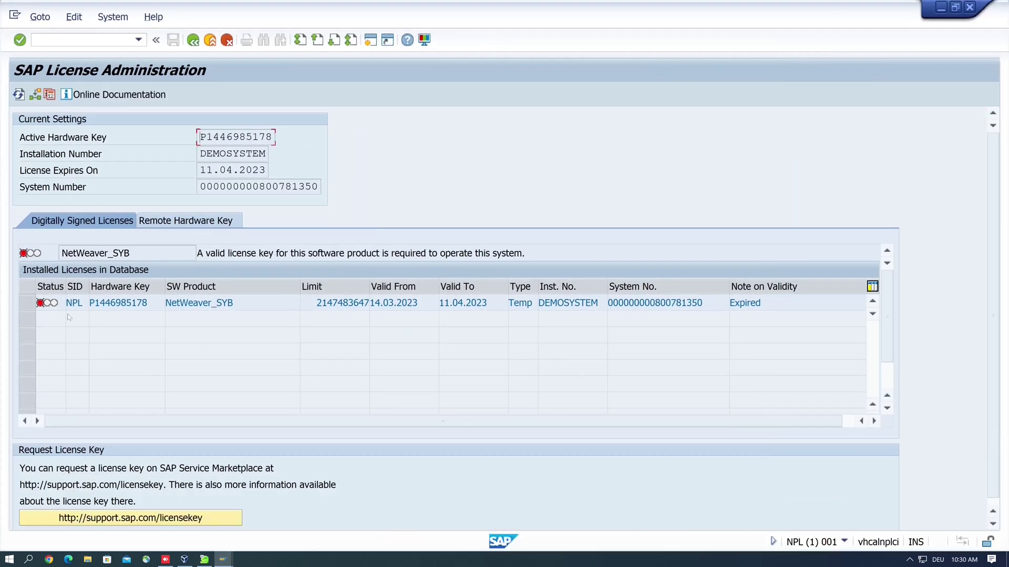
{"action": "mouse_move", "coordinate": [41, 304]}
{"action": "left_click_drag", "start_coordinate": [202, 136], "coordinate": [269, 137]}
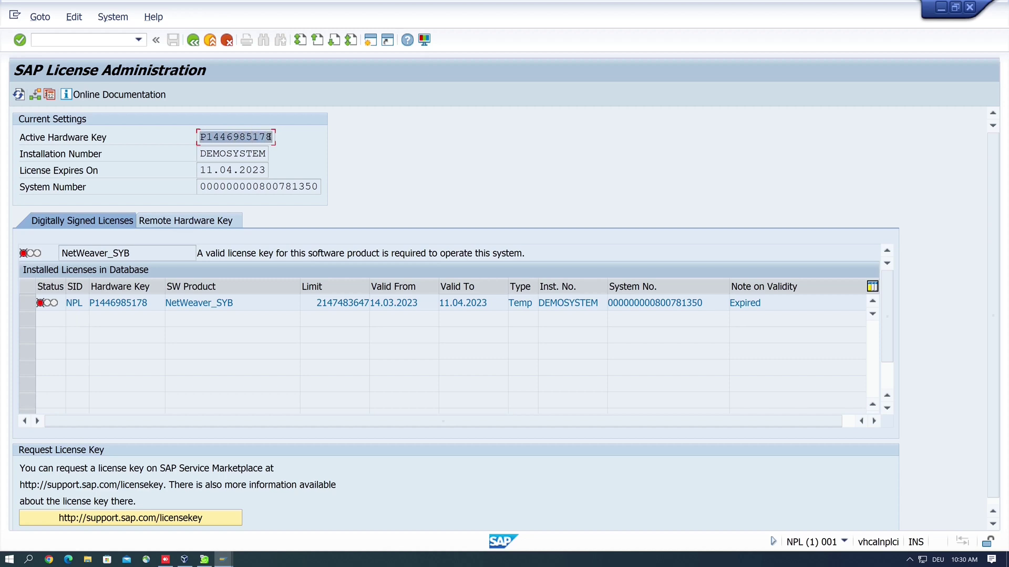
{"action": "left_click", "coordinate": [269, 136]}
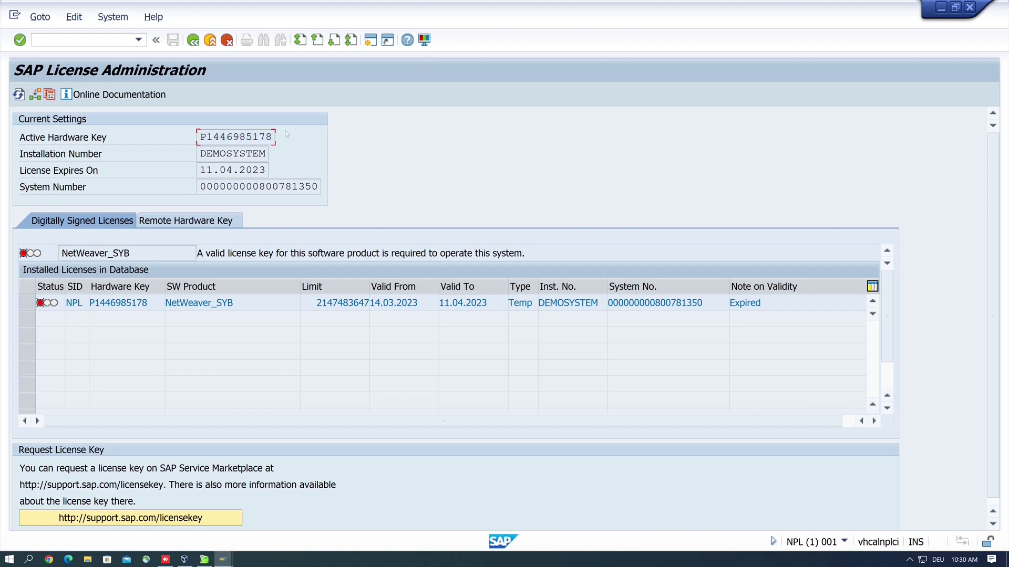
{"action": "left_click", "coordinate": [956, 9]}
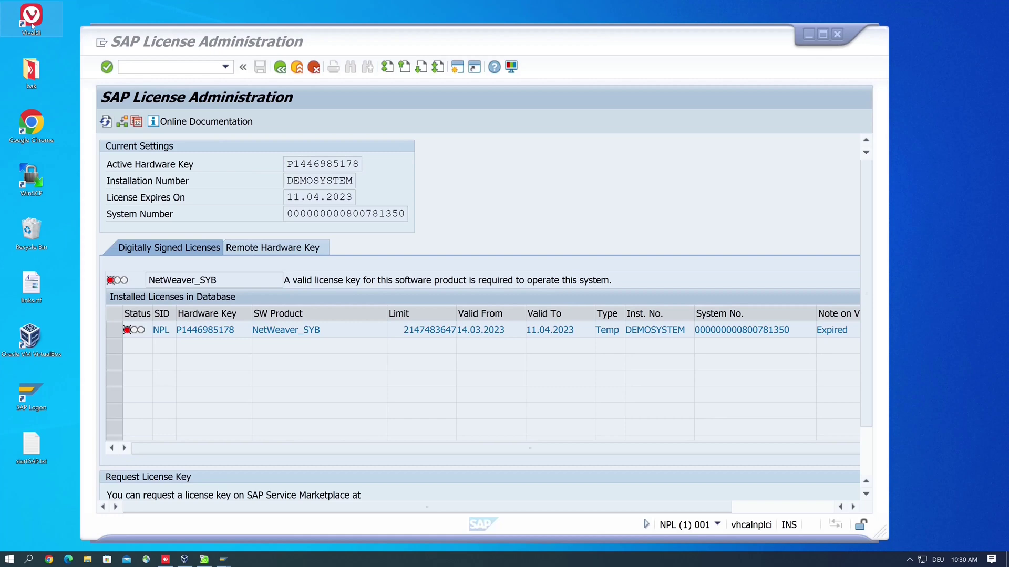
- Launch Vivaldi maximized and go to go.support.sap.com/minisap
{"action": "double_click", "coordinate": [31, 21]}
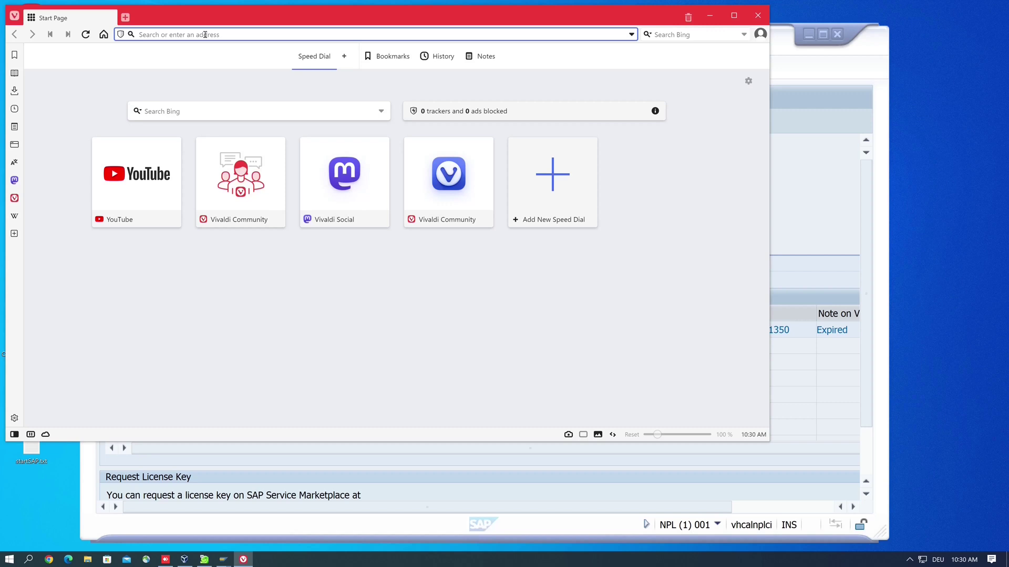
{"action": "double_click", "coordinate": [136, 19]}
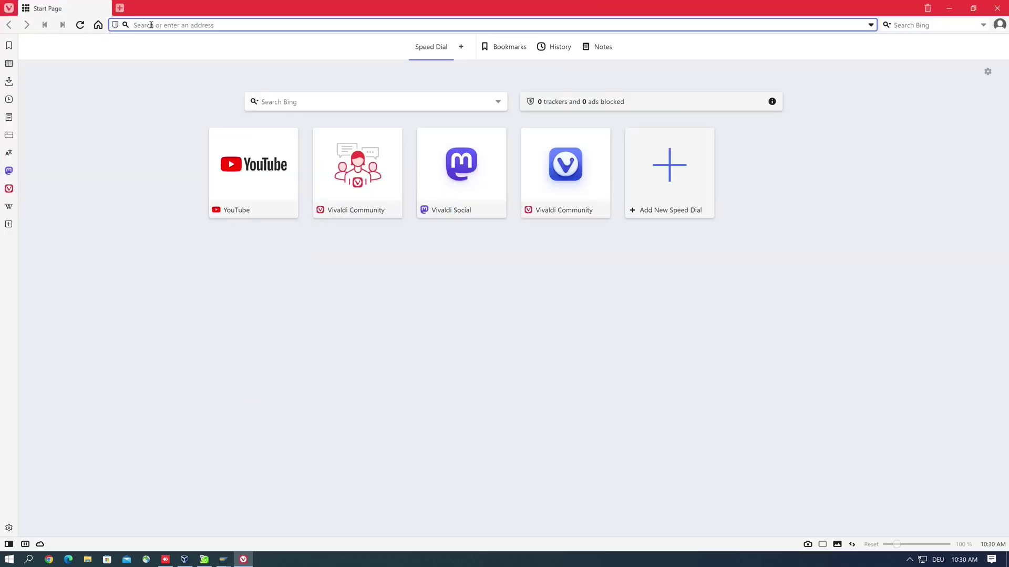
{"action": "type", "text": "go."}
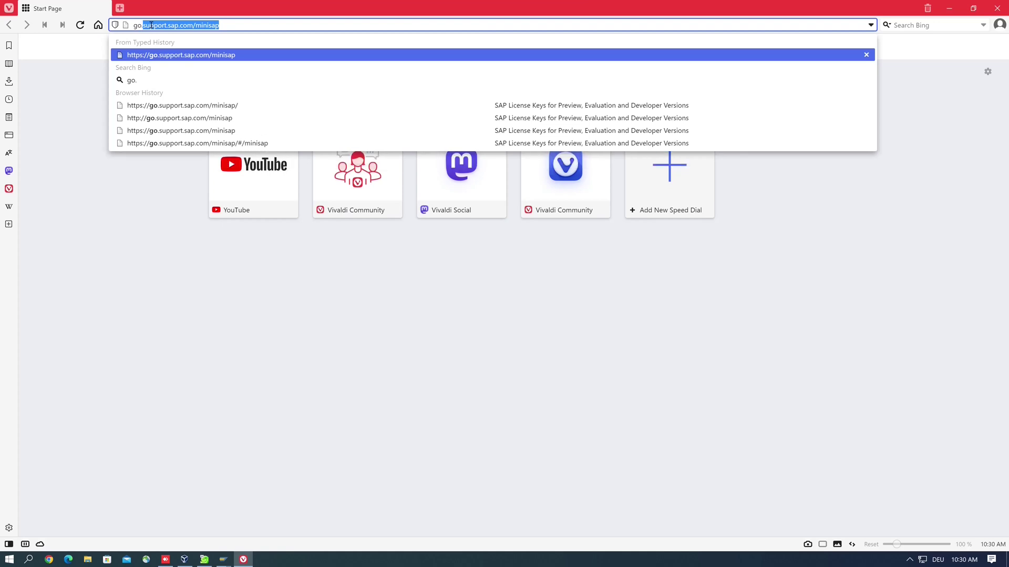
{"action": "type", "text": "suppor"}
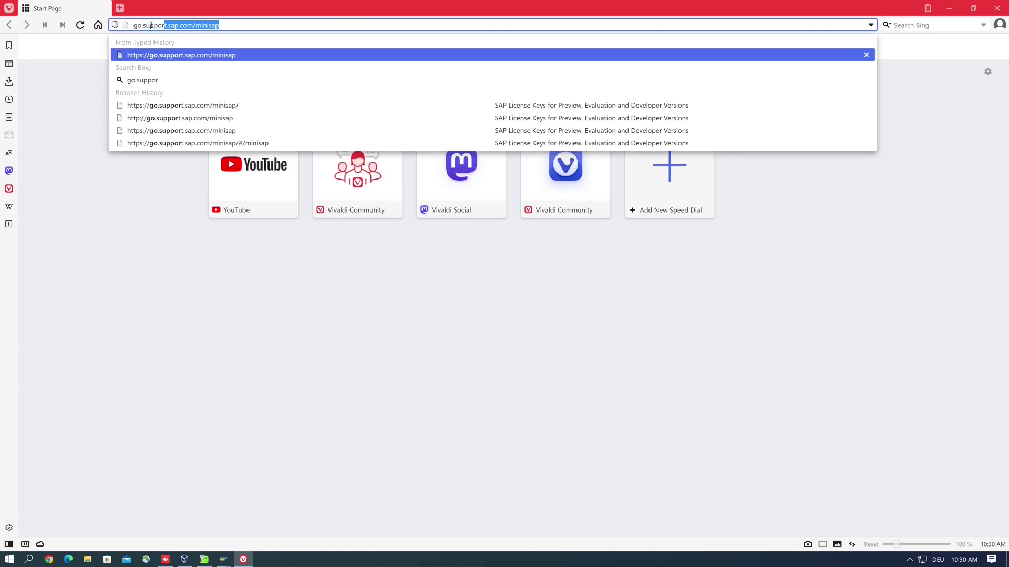
{"action": "type", "text": "t.sap"}
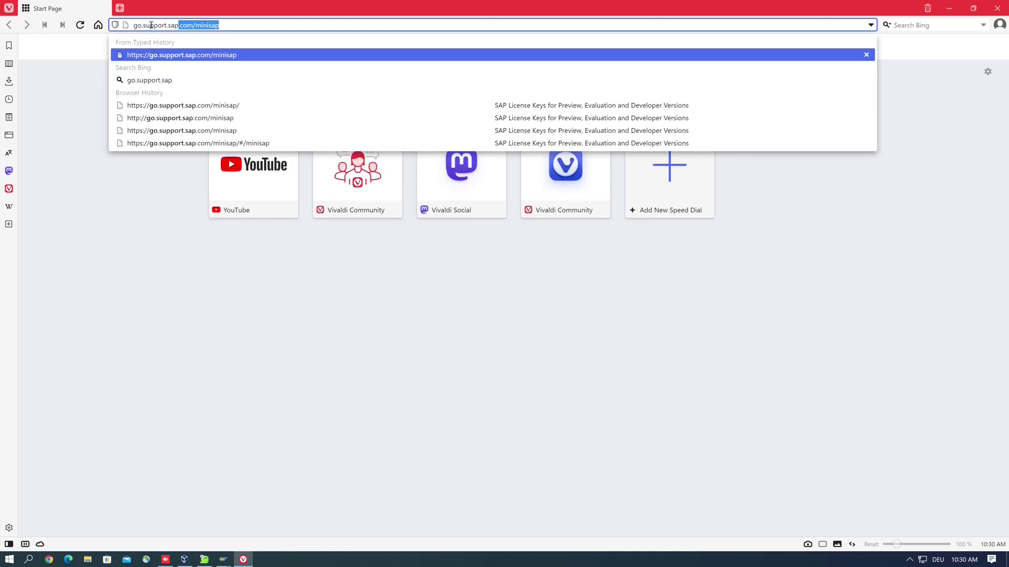
{"action": "type", "text": ".com/"}
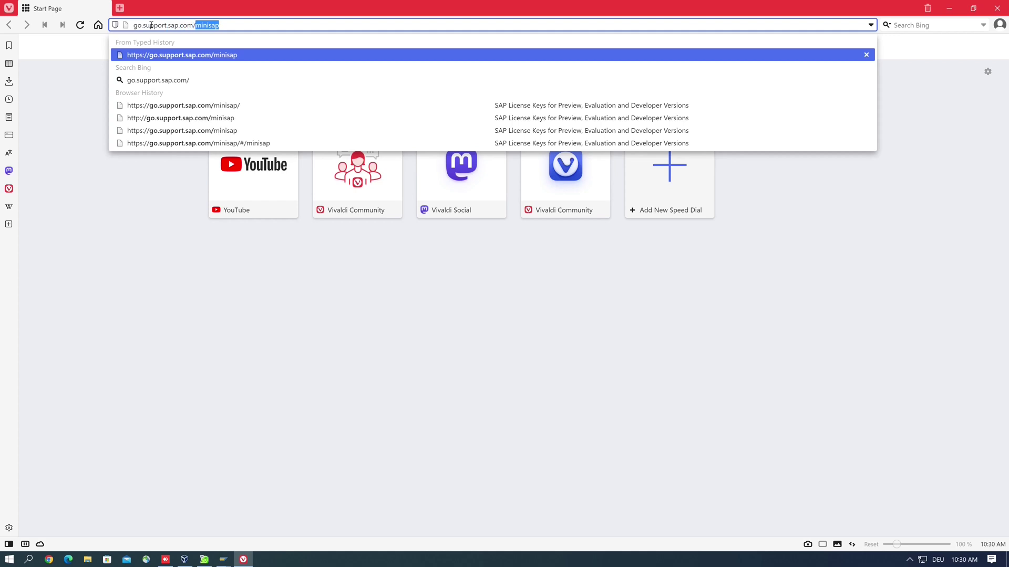
{"action": "key", "text": "Return"}
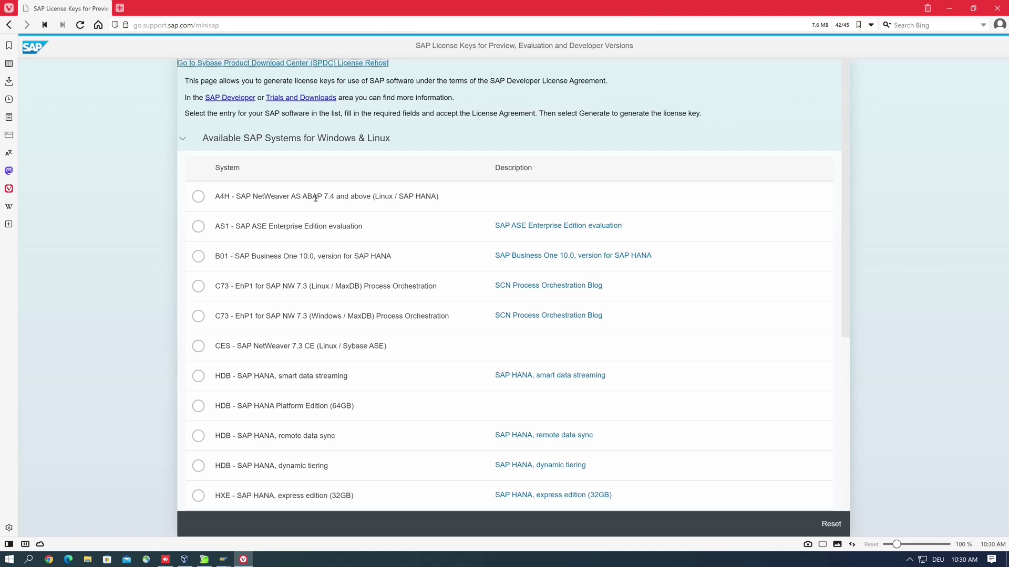
- Choose NPL - SAP NetWeaver 7.x (Sybase ASE) from the list of systems
{"action": "scroll", "coordinate": [340, 258], "scroll_direction": "down", "scroll_amount": 2}
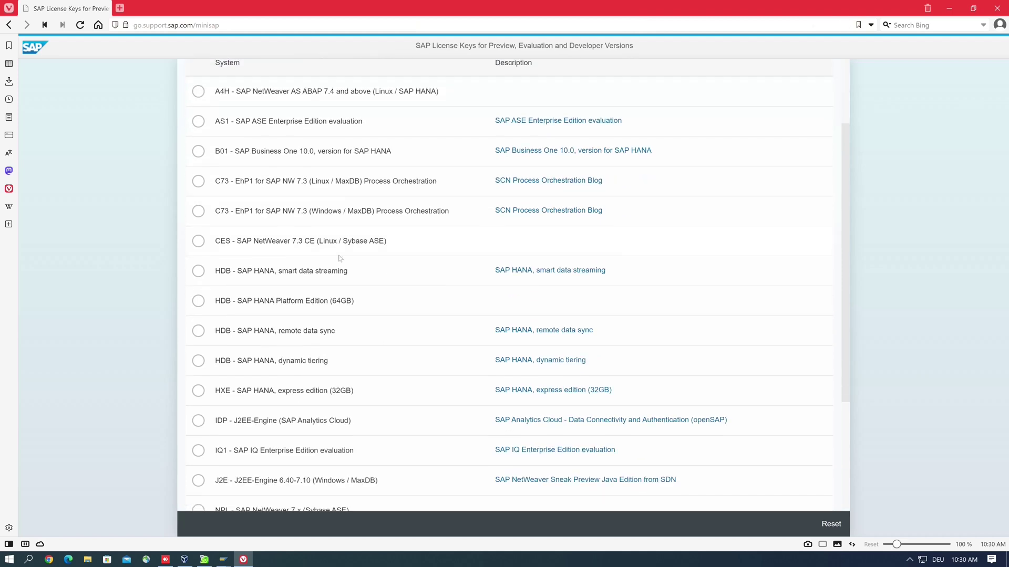
{"action": "scroll", "coordinate": [339, 258], "scroll_direction": "down", "scroll_amount": 3}
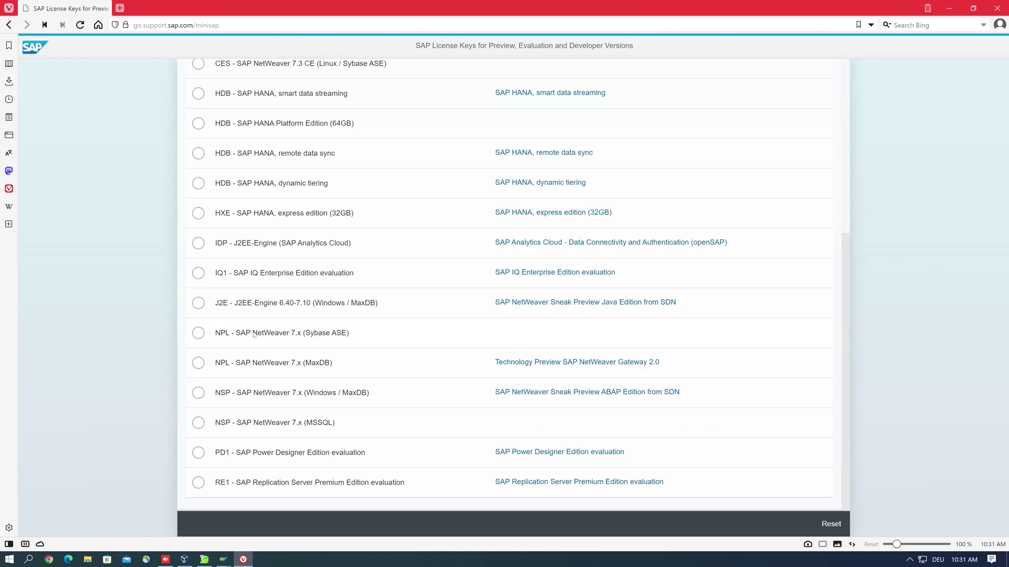
{"action": "left_click", "coordinate": [198, 333]}
{"action": "scroll", "coordinate": [378, 329], "scroll_direction": "down", "scroll_amount": 4}
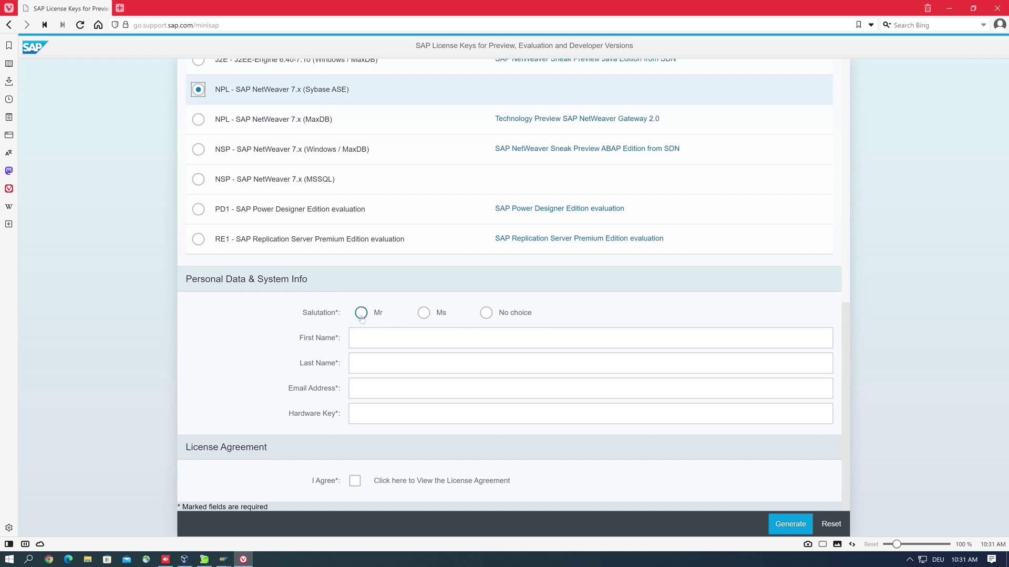
- Fill in the Mr salutation, first and last name, contact e-mail, and paste the hardware key
{"action": "left_click", "coordinate": [362, 314]}
{"action": "left_click", "coordinate": [363, 340]}
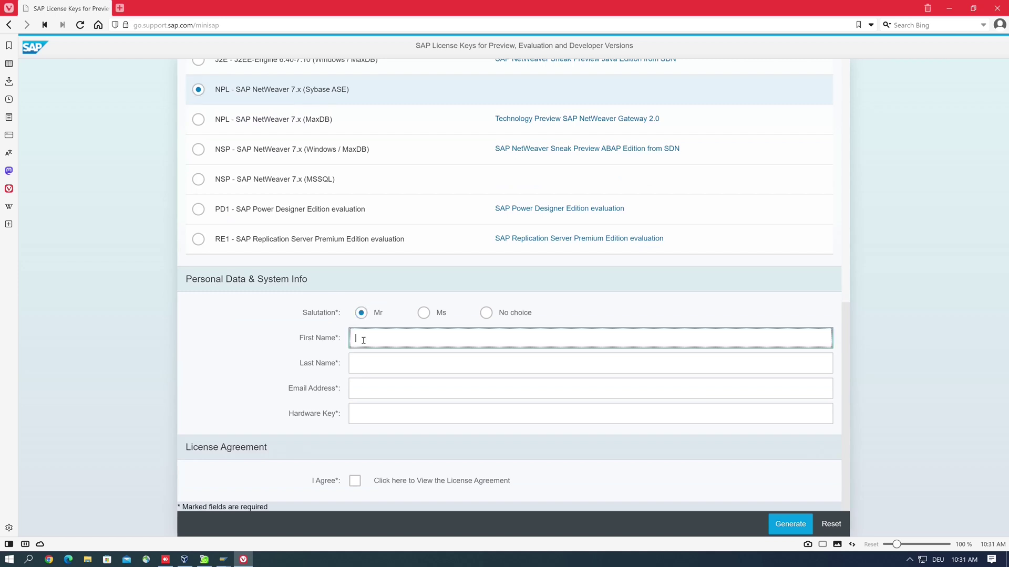
{"action": "type", "text": "Cust"}
{"action": "key", "text": "Tab"}
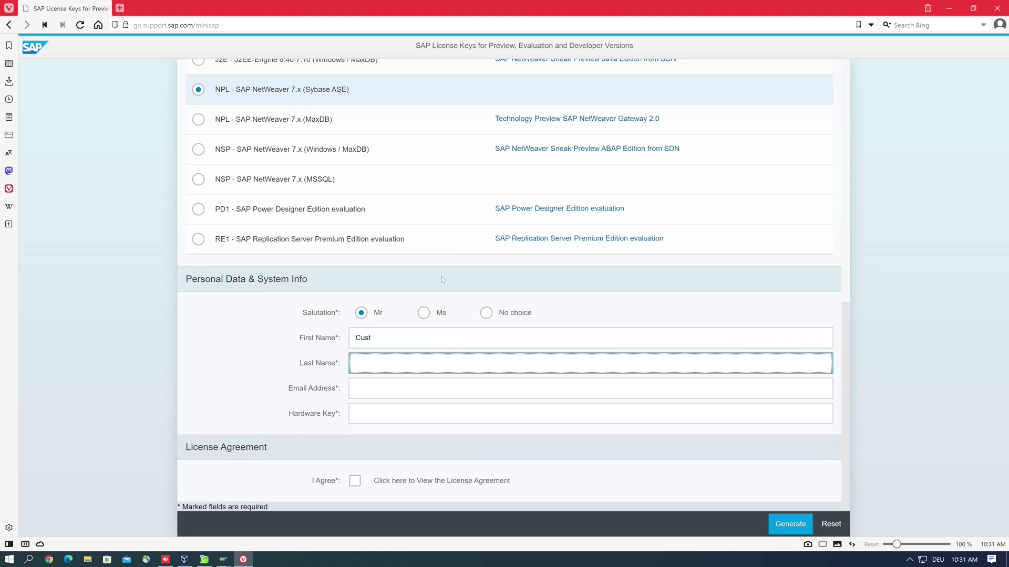
{"action": "type", "text": "andCode"}
{"action": "key", "text": "Tab"}
{"action": "key", "text": "ctrl+v"}
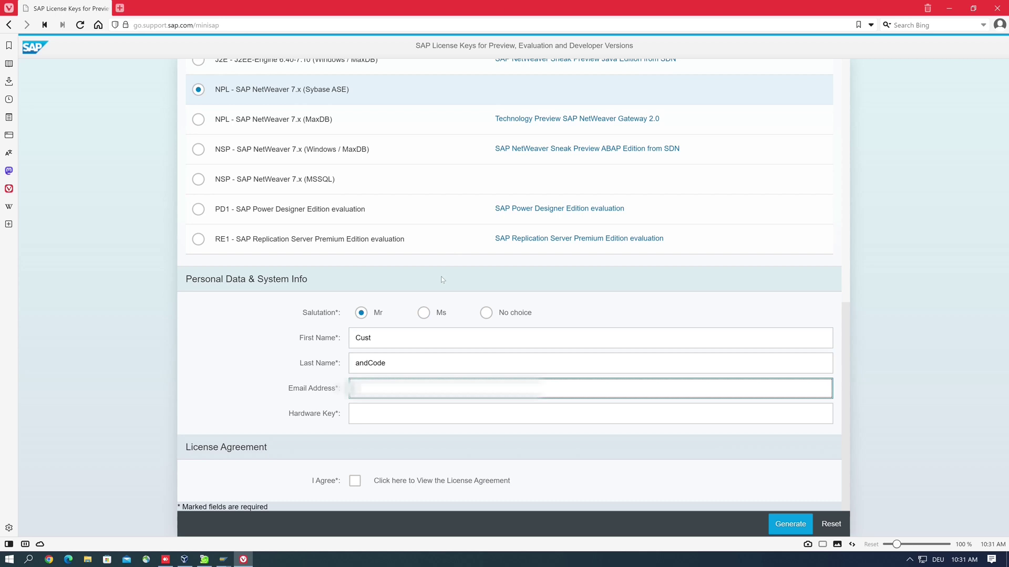
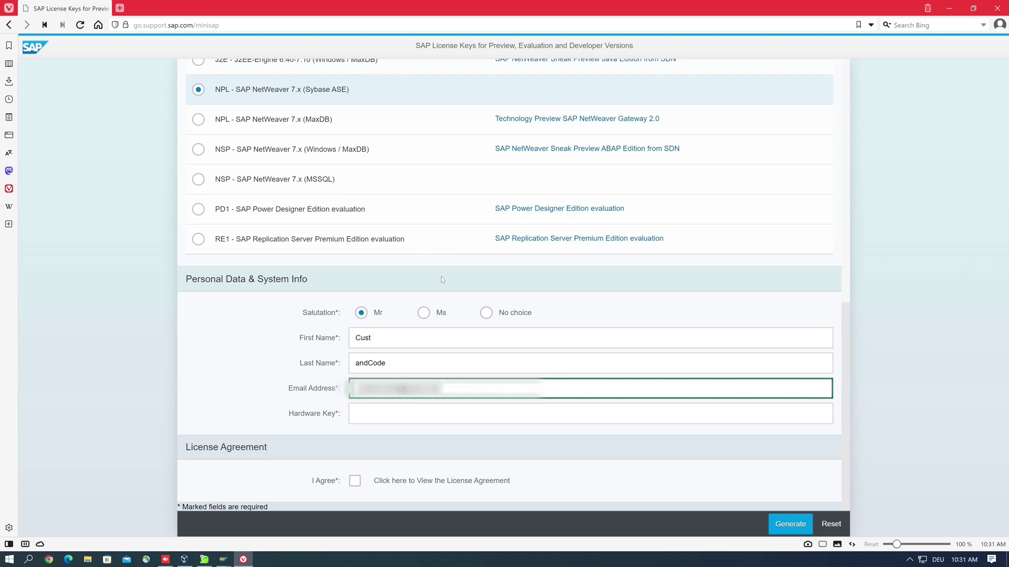
{"action": "key", "text": "Tab"}
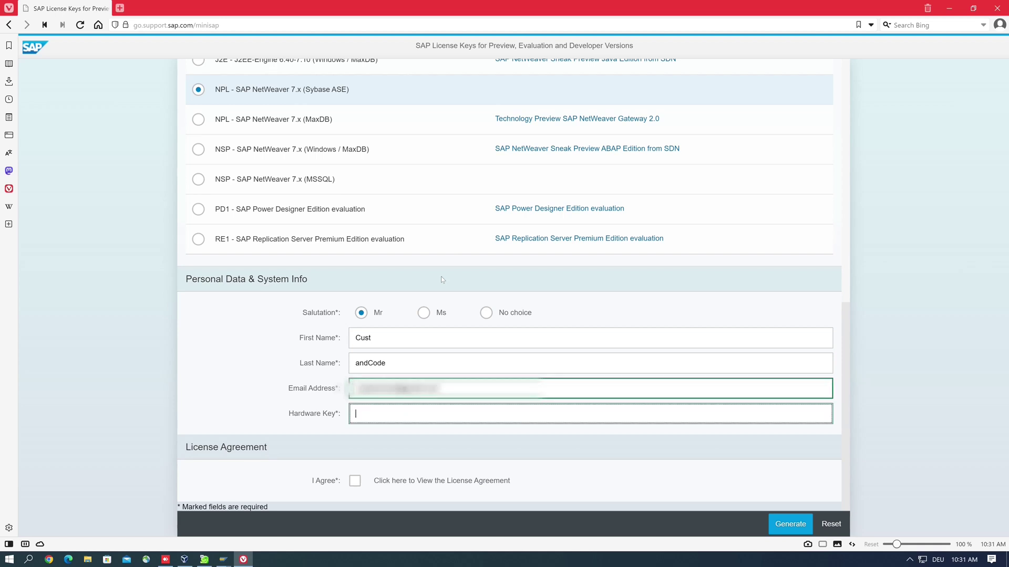
{"action": "key", "text": "ctrl+v"}
- Accept the license agreement, generate the license key and save the NPL.txt file
{"action": "left_click", "coordinate": [356, 481]}
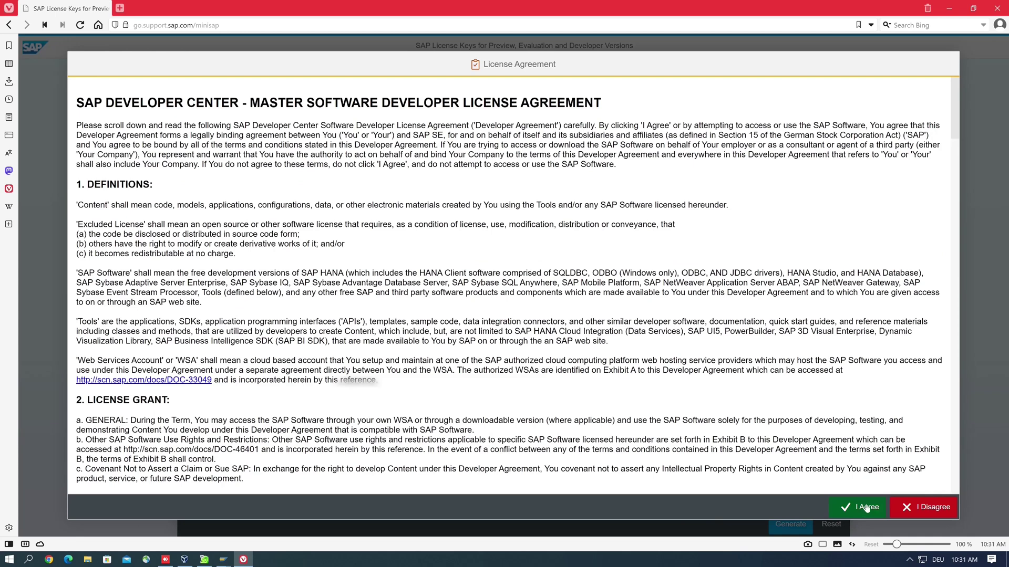
{"action": "left_click", "coordinate": [866, 507]}
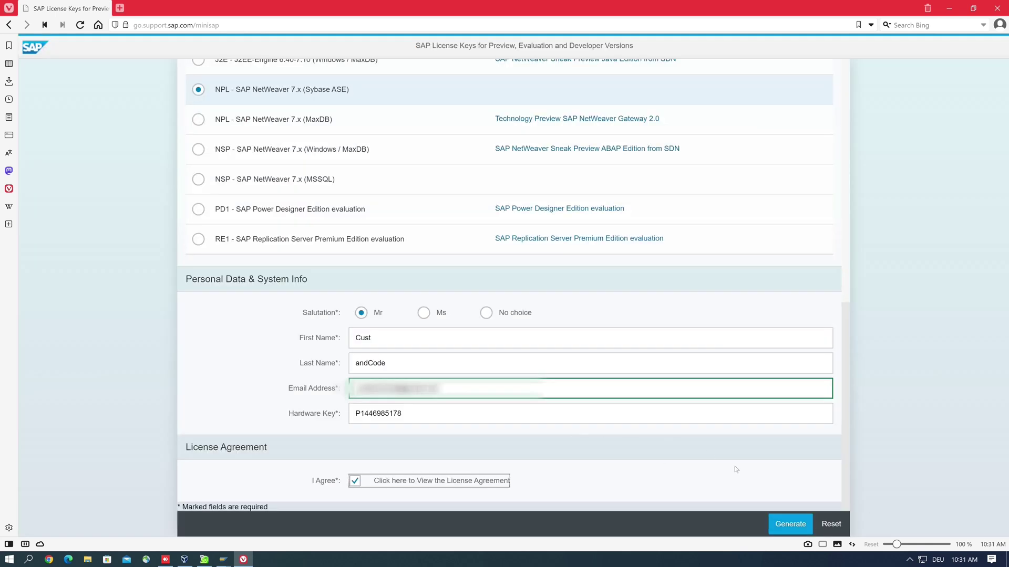
{"action": "left_click", "coordinate": [796, 526]}
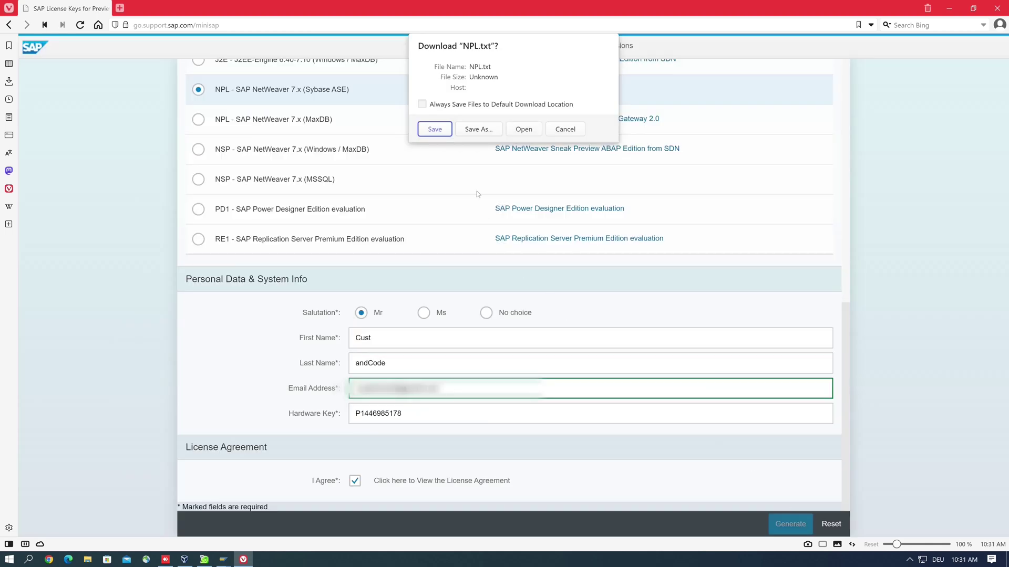
{"action": "left_click", "coordinate": [434, 129]}
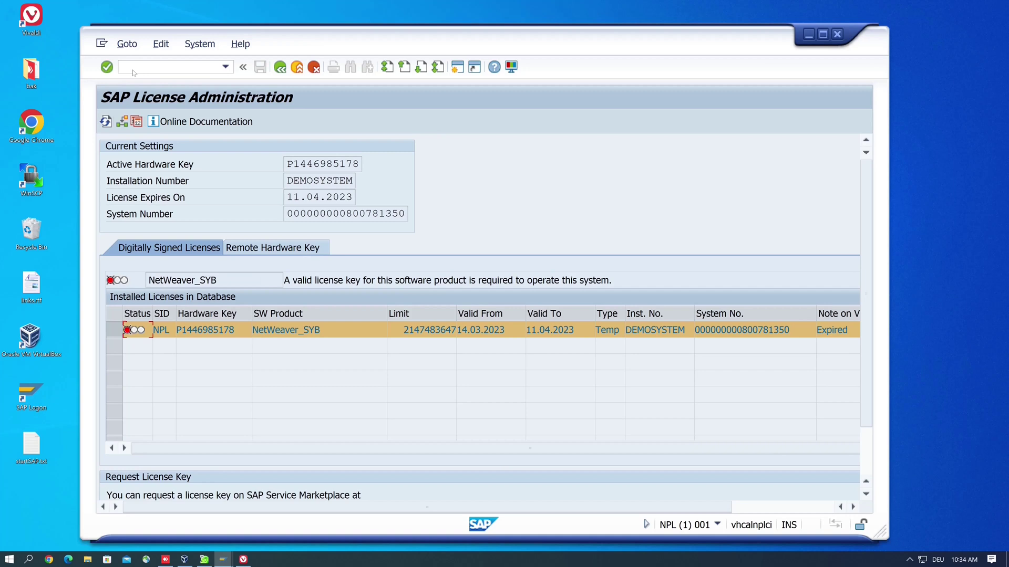
- Delete the expired NetWeaver_SYB license using Edit > Delete License
{"action": "left_click", "coordinate": [161, 45]}
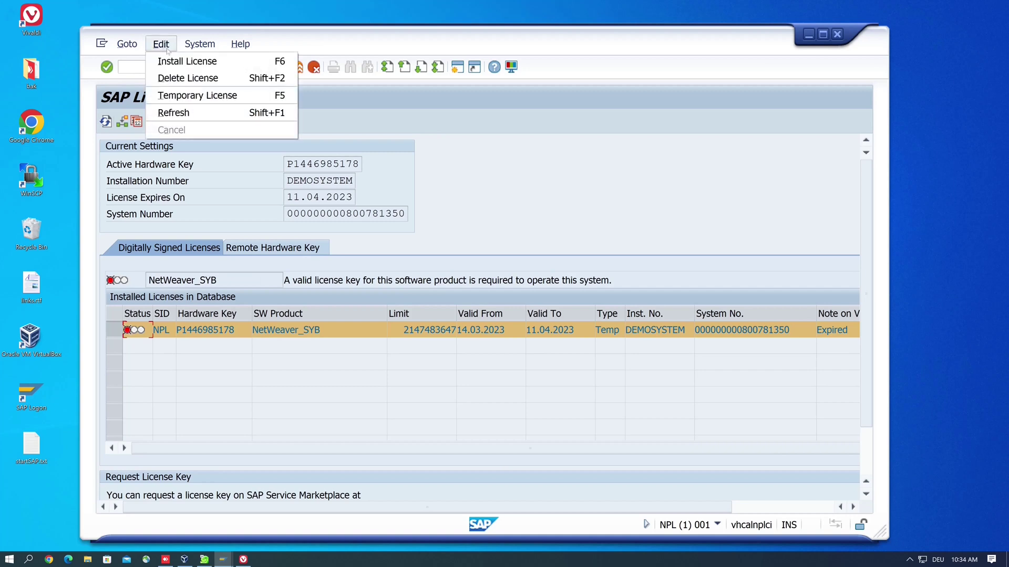
{"action": "left_click", "coordinate": [193, 79]}
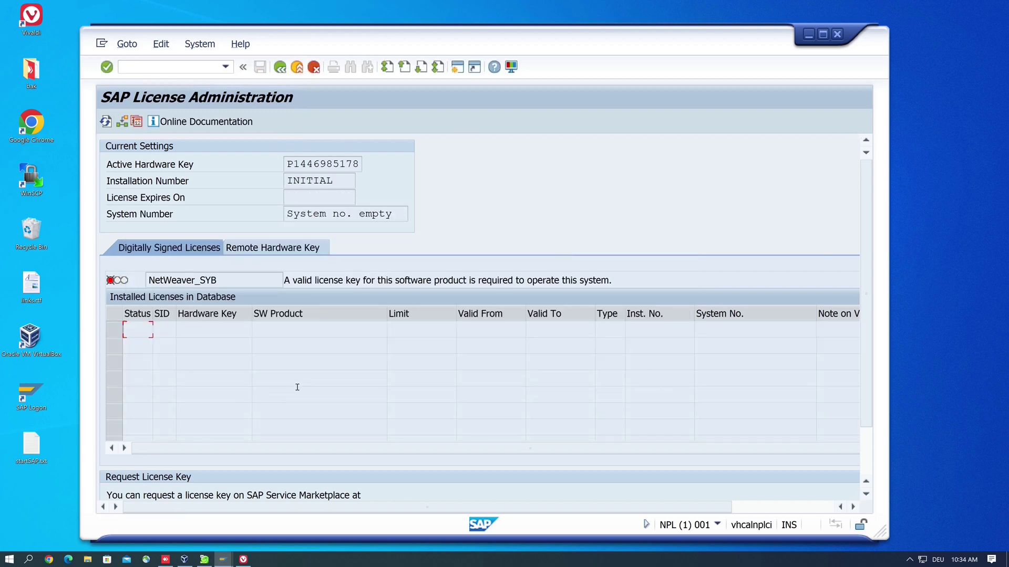
{"action": "scroll", "coordinate": [297, 387], "scroll_direction": "down", "scroll_amount": 5}
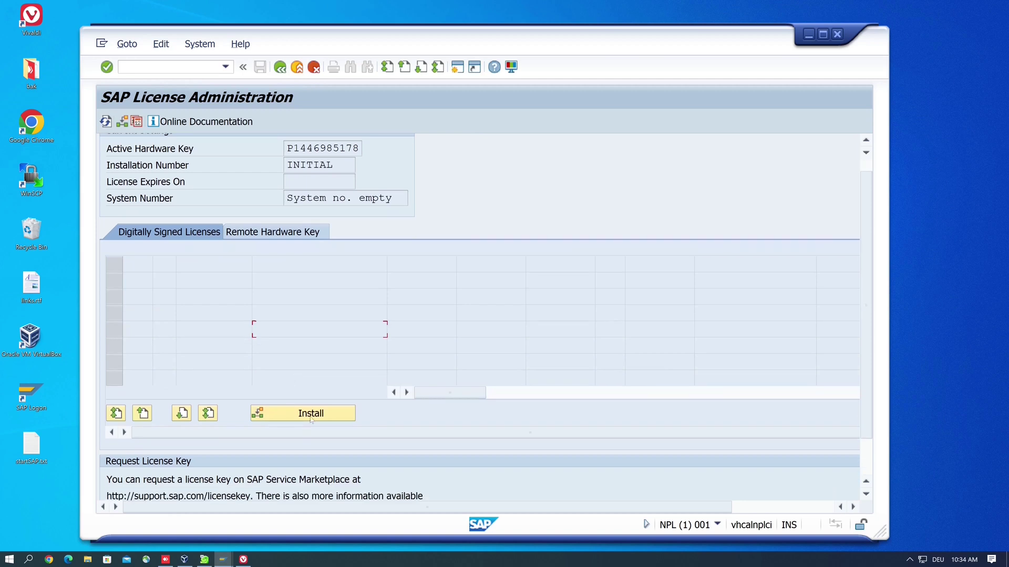
- Install NPL.txt from Downloads, allow SAP GUI file access, and confirm the success message
{"action": "left_click", "coordinate": [311, 415]}
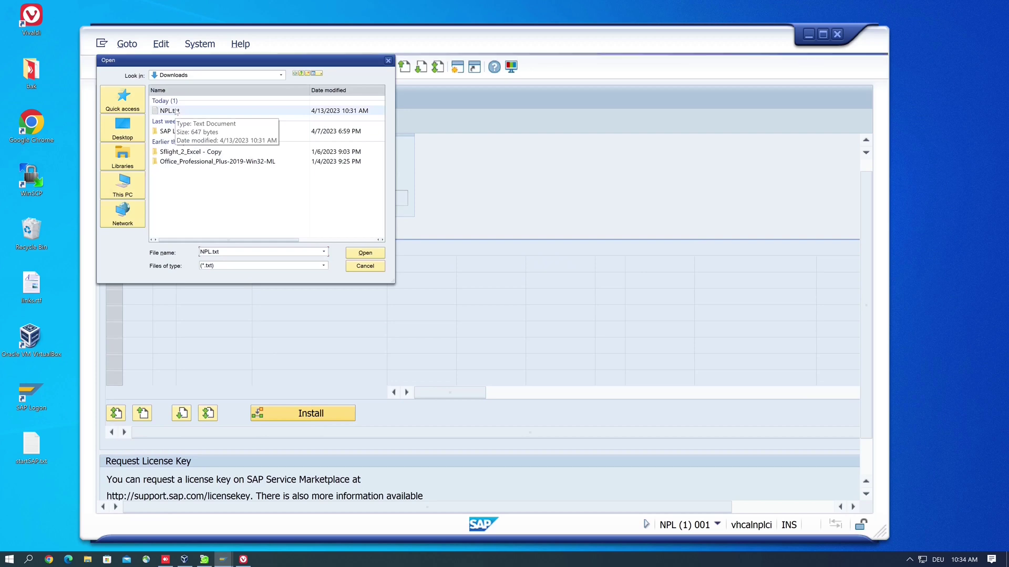
{"action": "left_click", "coordinate": [182, 111]}
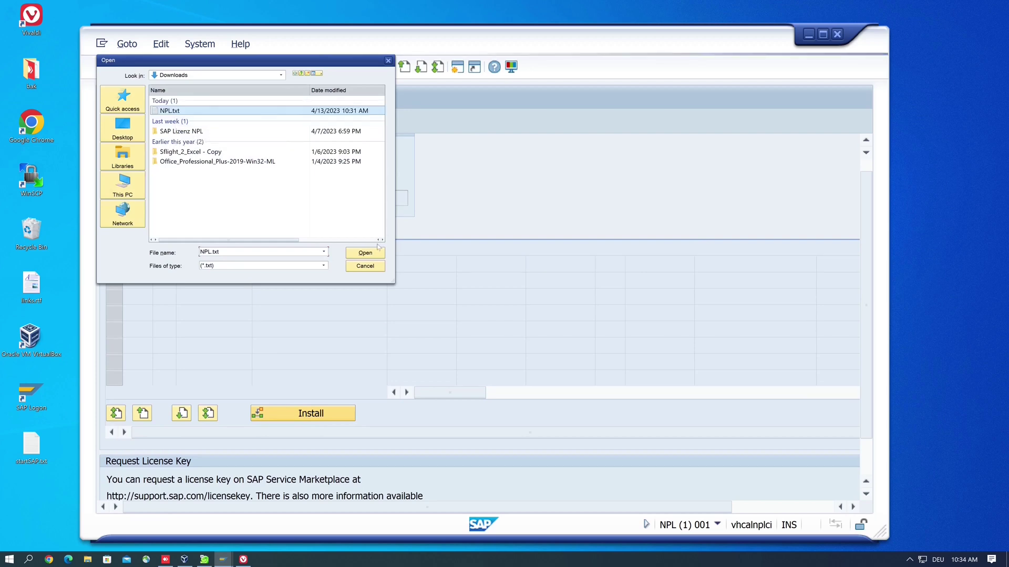
{"action": "left_click", "coordinate": [372, 254]}
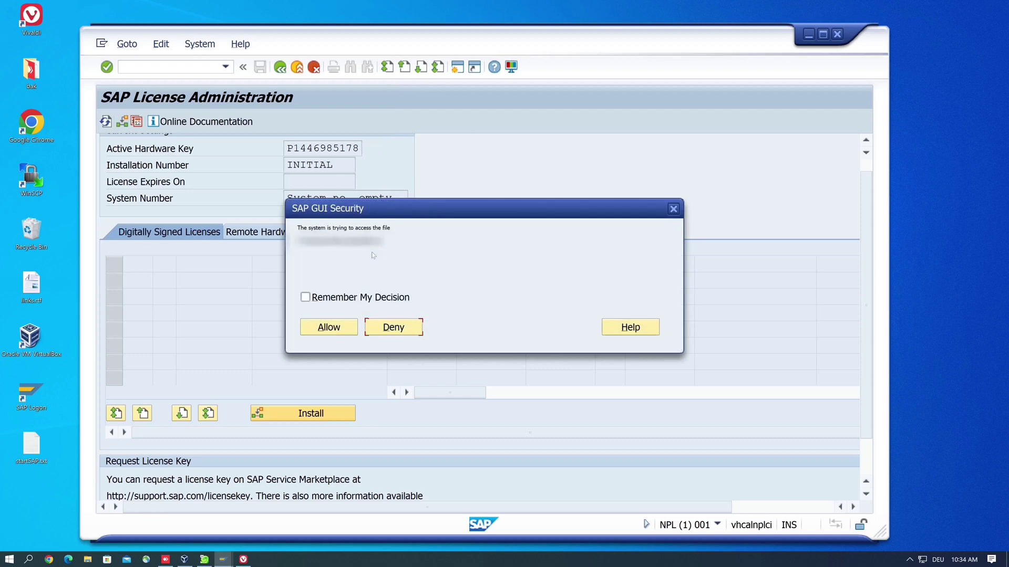
{"action": "left_click", "coordinate": [340, 327]}
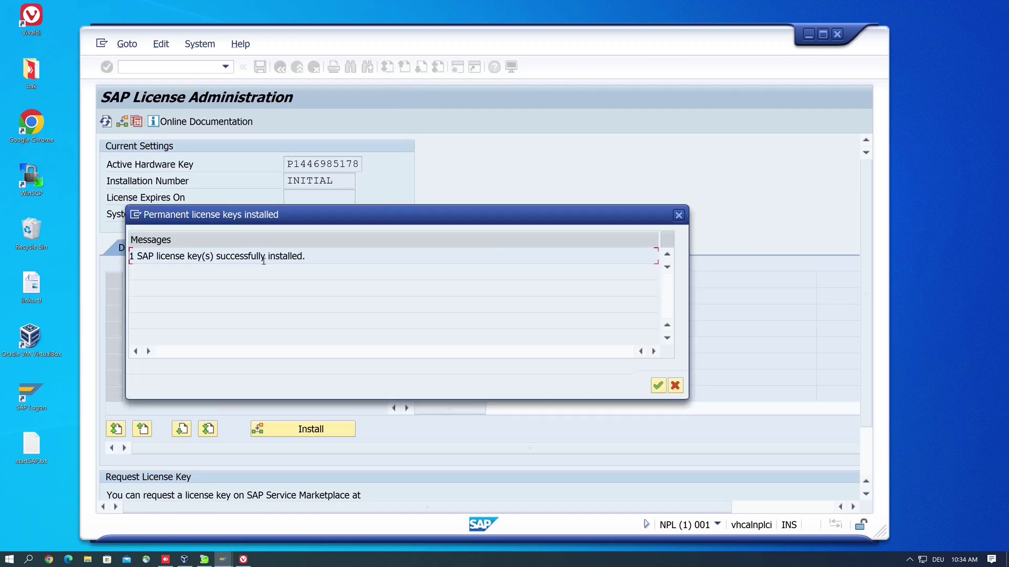
{"action": "left_click", "coordinate": [658, 387]}
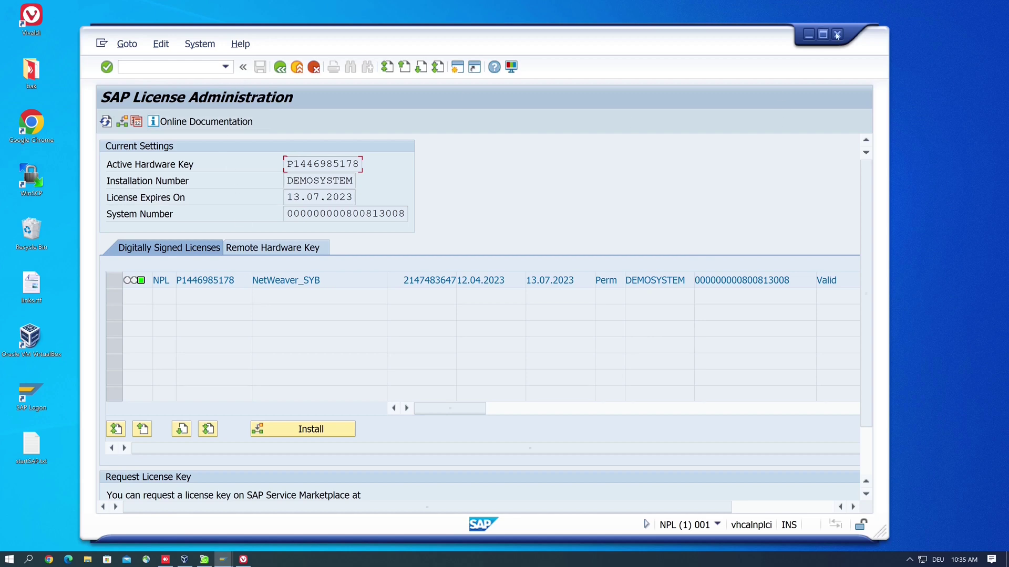
- Log off and open the ABAP752 logon screen maximized from SAP Logon
{"action": "left_click", "coordinate": [837, 35]}
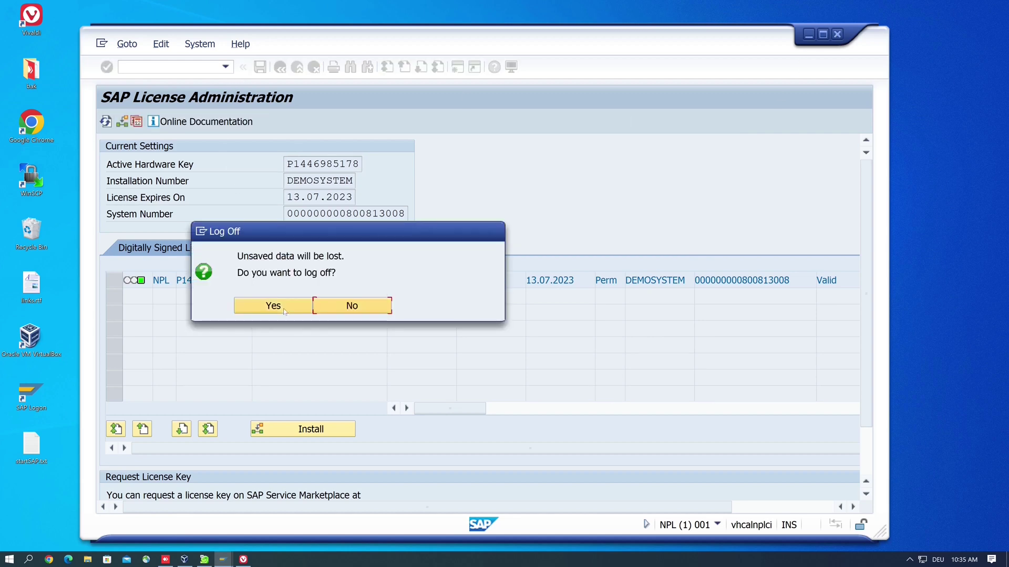
{"action": "left_click", "coordinate": [274, 306]}
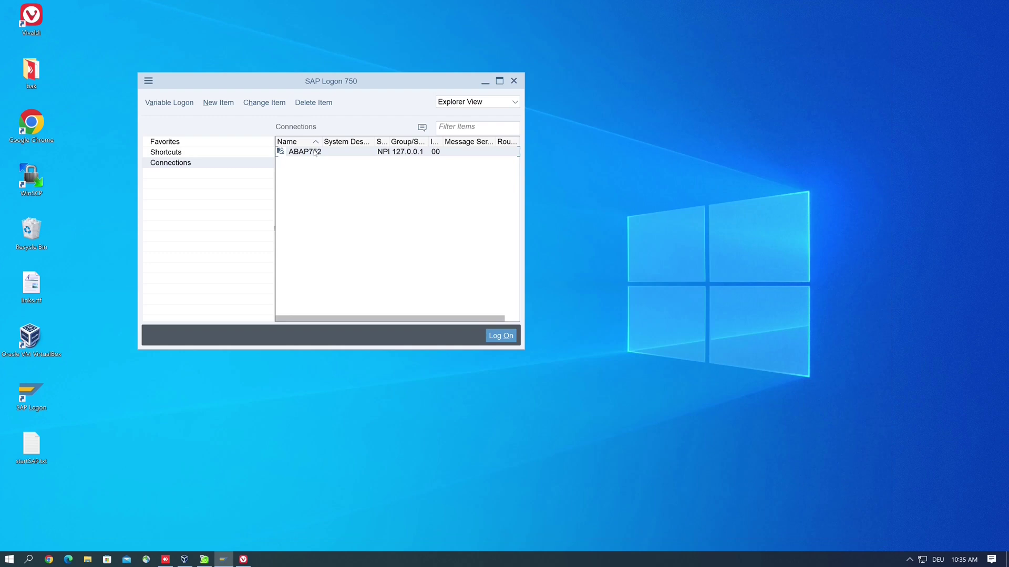
{"action": "double_click", "coordinate": [314, 152]}
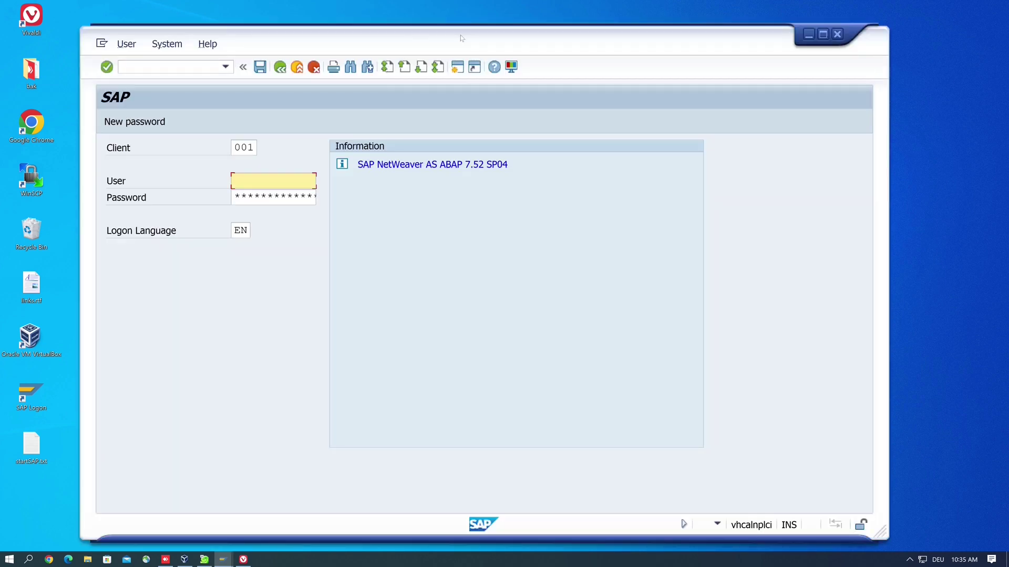
{"action": "double_click", "coordinate": [462, 38]}
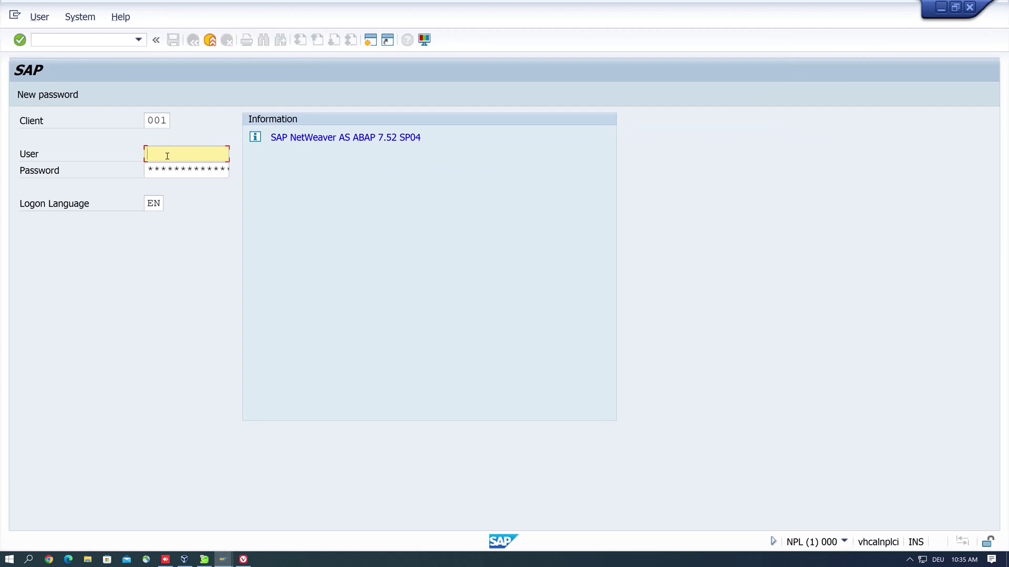
- Log on as user DEVELOPER with the account password
{"action": "type", "text": "de"}
{"action": "left_click", "coordinate": [167, 169]}
{"action": "key", "text": "Tab"}
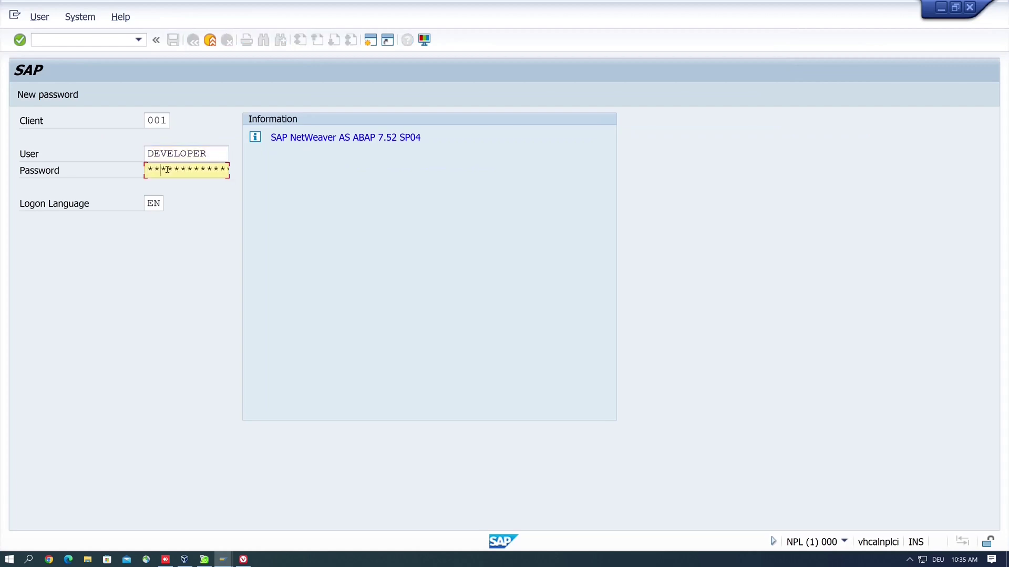
{"action": "type", "text": "**"}
{"action": "key", "text": "Return"}
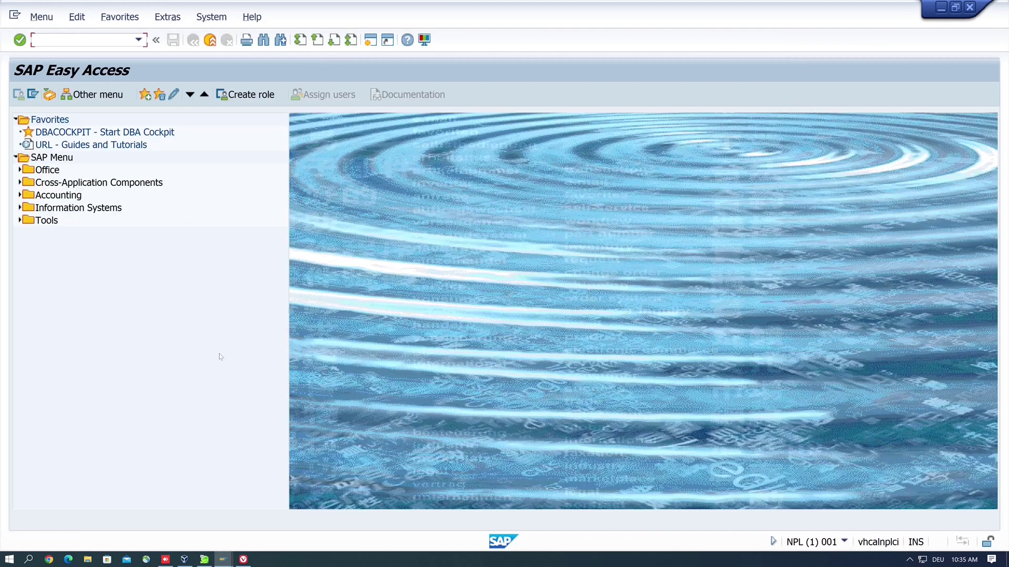